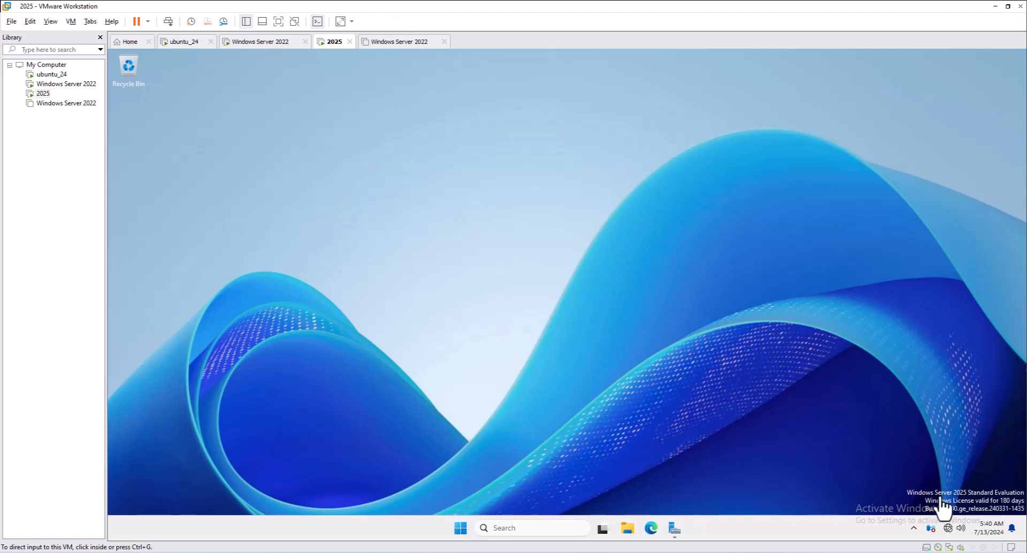
Launch Command Prompt by running cmd from the Win+X Run dialog
{"action": "right_click", "coordinate": [461, 527]}
{"action": "left_click", "coordinate": [438, 467]}
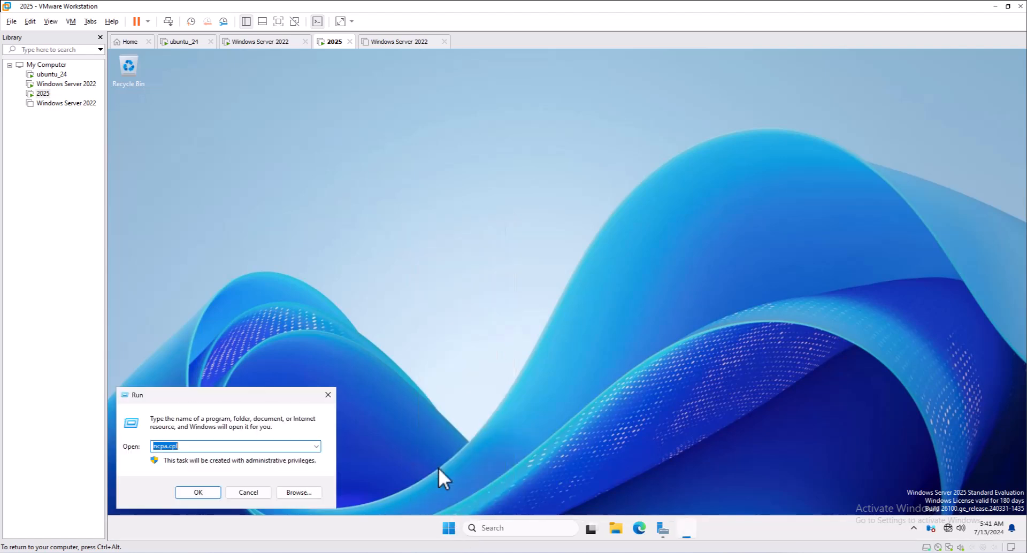
{"action": "type", "text": "cmd"}
{"action": "key", "text": "Return"}
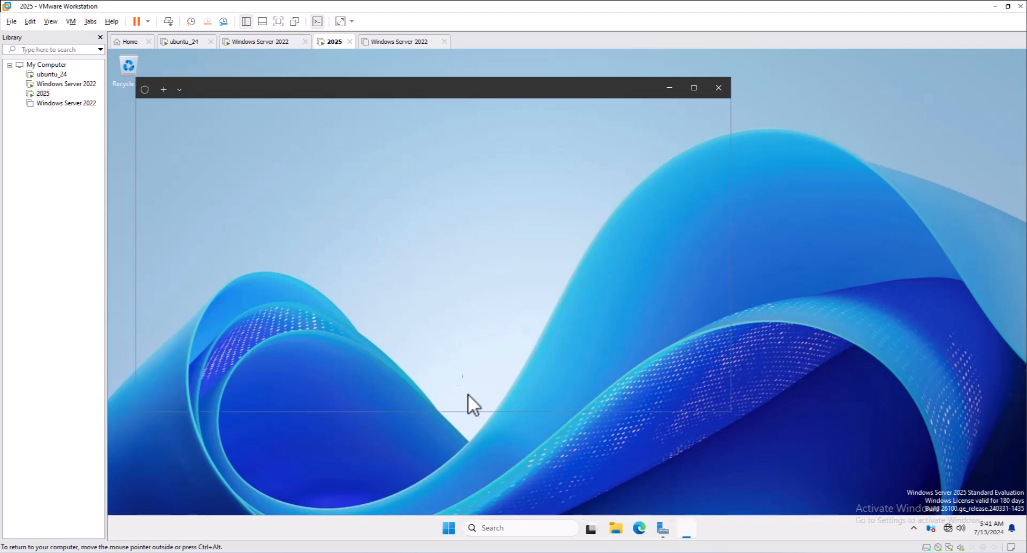
Confirm with hostname and ipconfig that the server is dc01 at 10.0.0.1, then minimize the terminal
{"action": "type", "text": "hostname"}
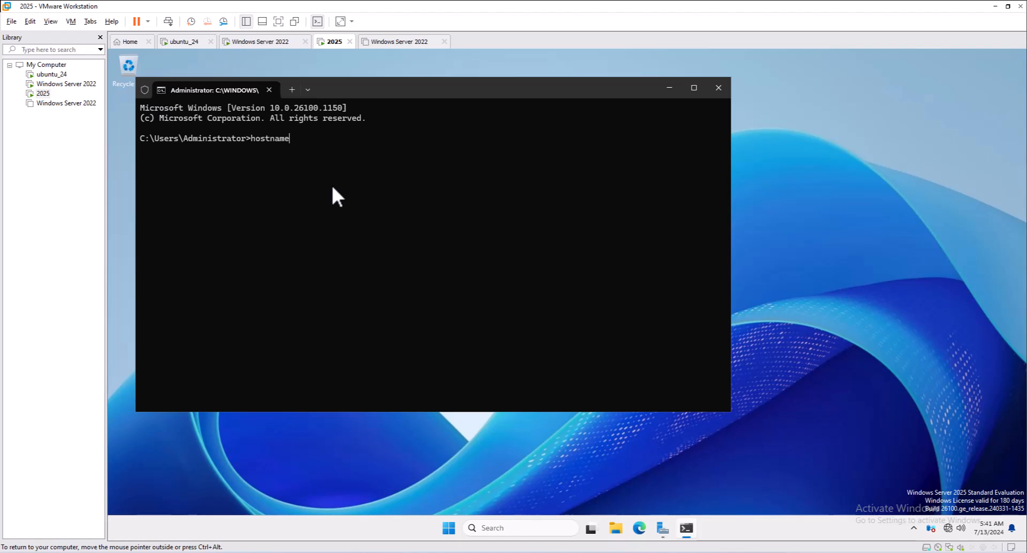
{"action": "key", "text": "Return"}
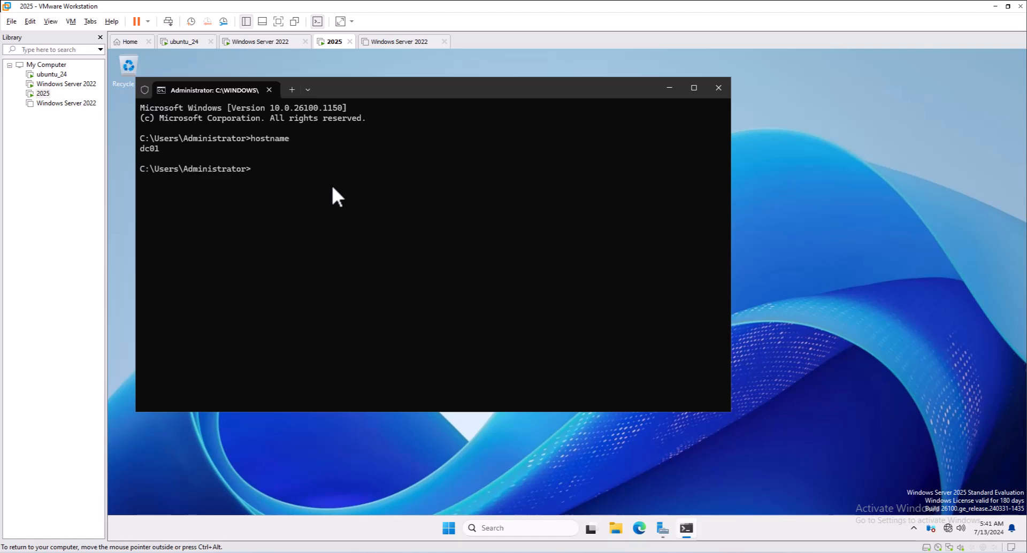
{"action": "type", "text": "ipconfig"}
{"action": "key", "text": "Return"}
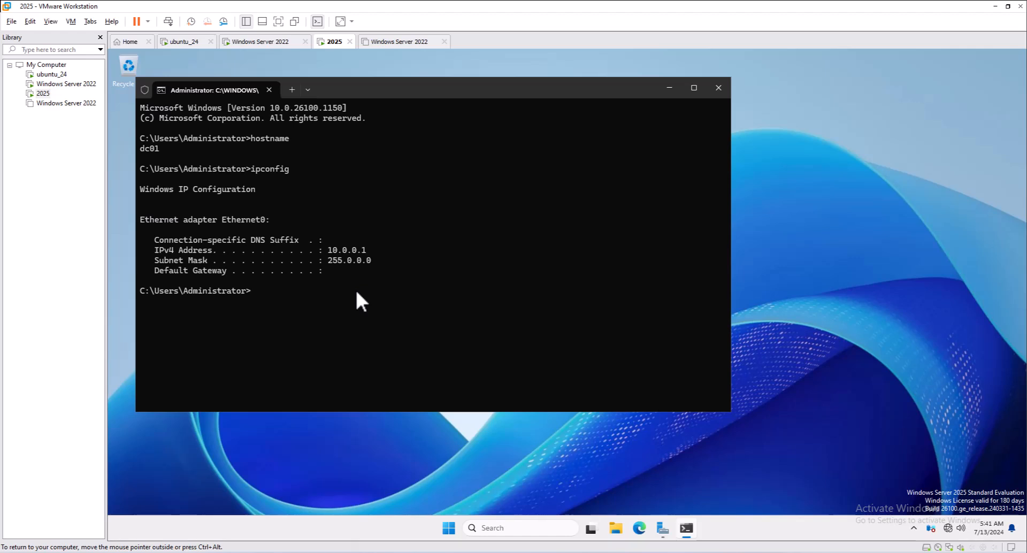
{"action": "left_click", "coordinate": [668, 87]}
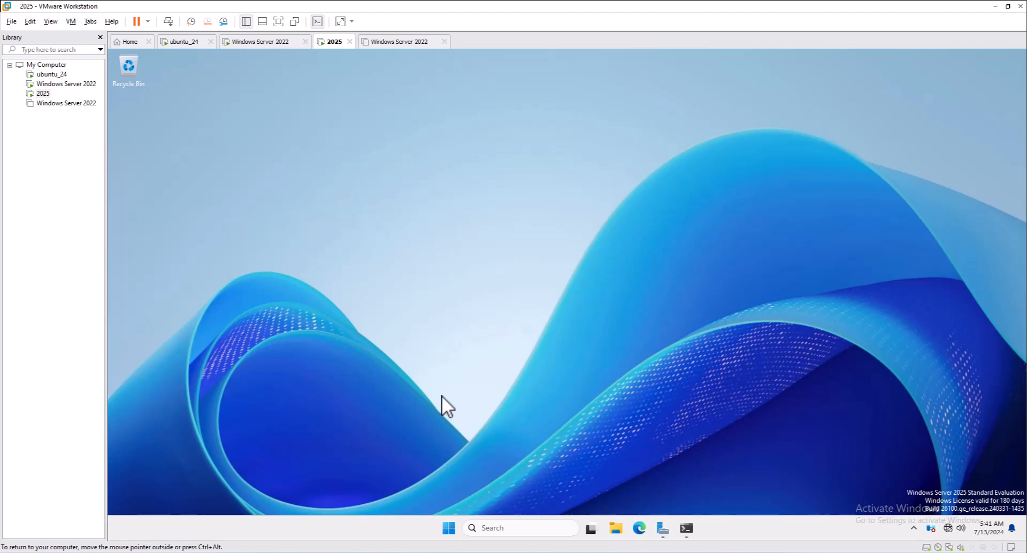
Bring up the Server Manager dashboard
{"action": "left_click", "coordinate": [450, 529]}
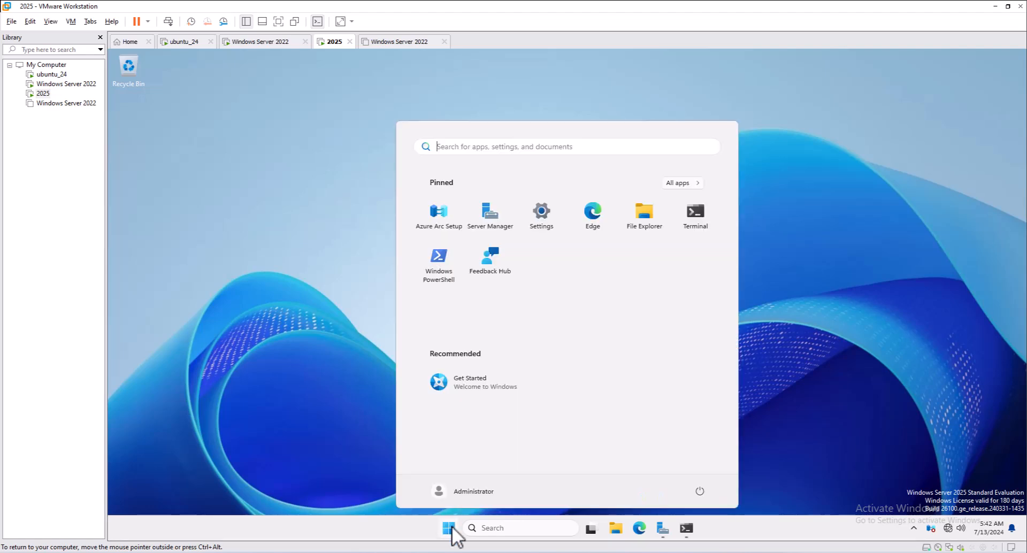
{"action": "left_click", "coordinate": [491, 528]}
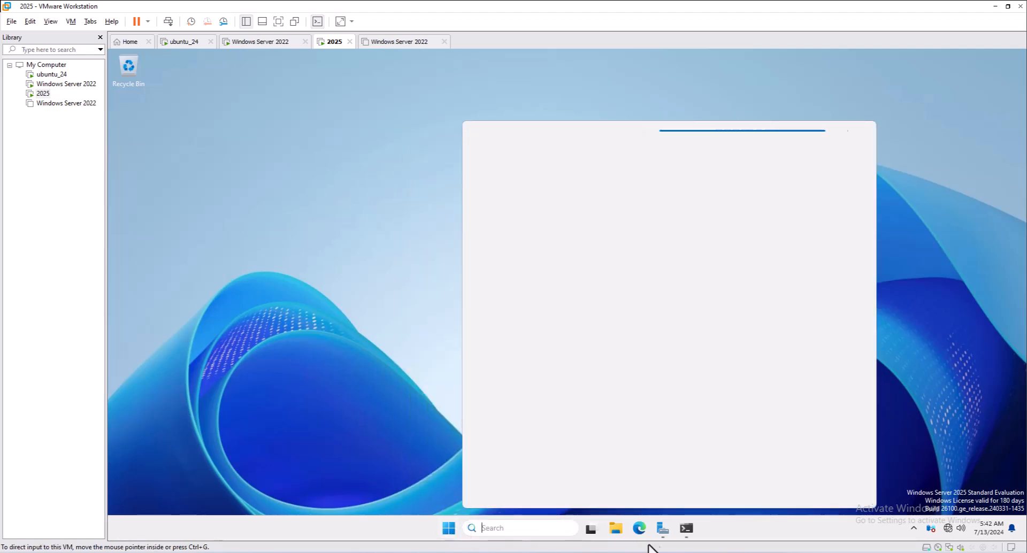
{"action": "left_click", "coordinate": [663, 528]}
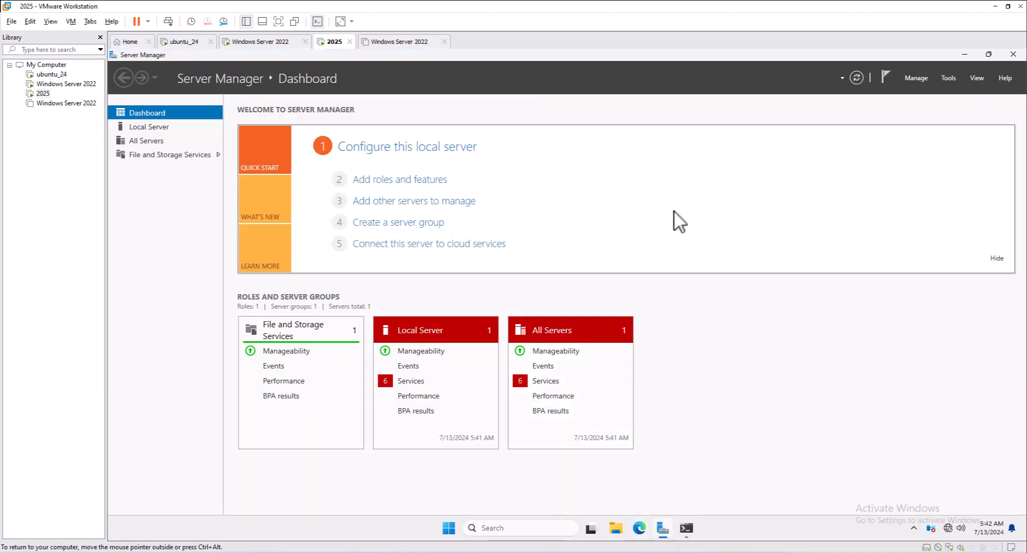
Start Add Roles and Features with role-based installation and dc01 as the destination server
{"action": "left_click", "coordinate": [399, 180]}
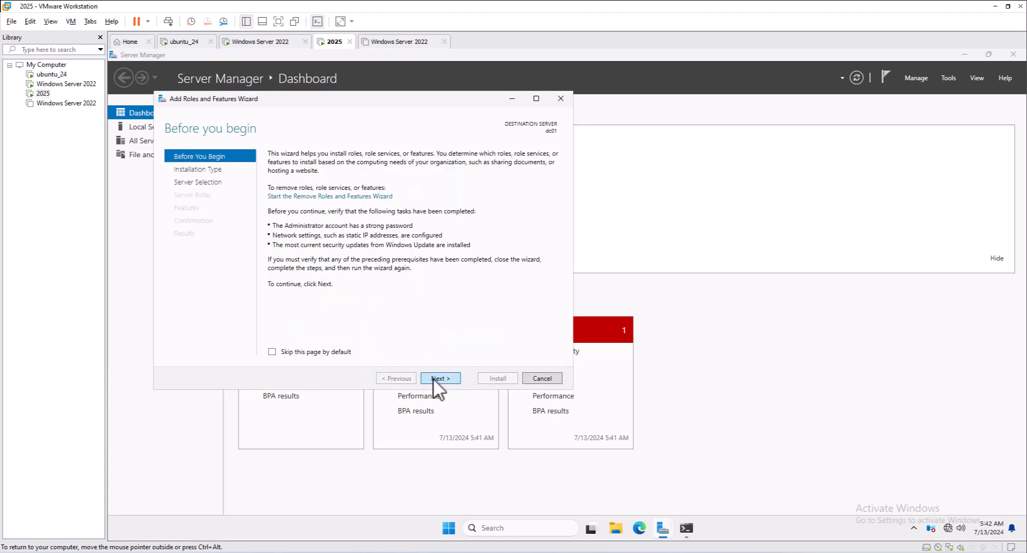
{"action": "left_click", "coordinate": [432, 377]}
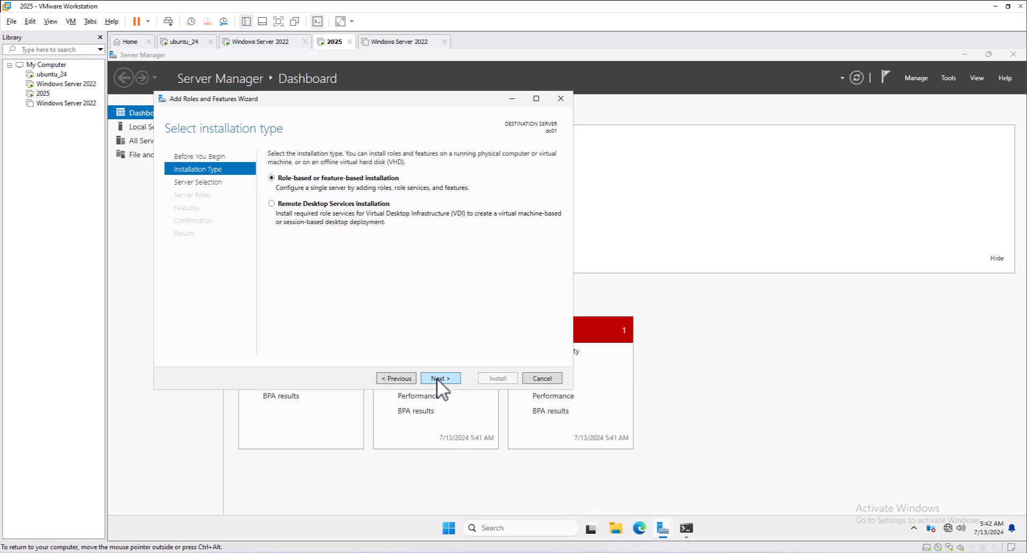
{"action": "left_click", "coordinate": [437, 378]}
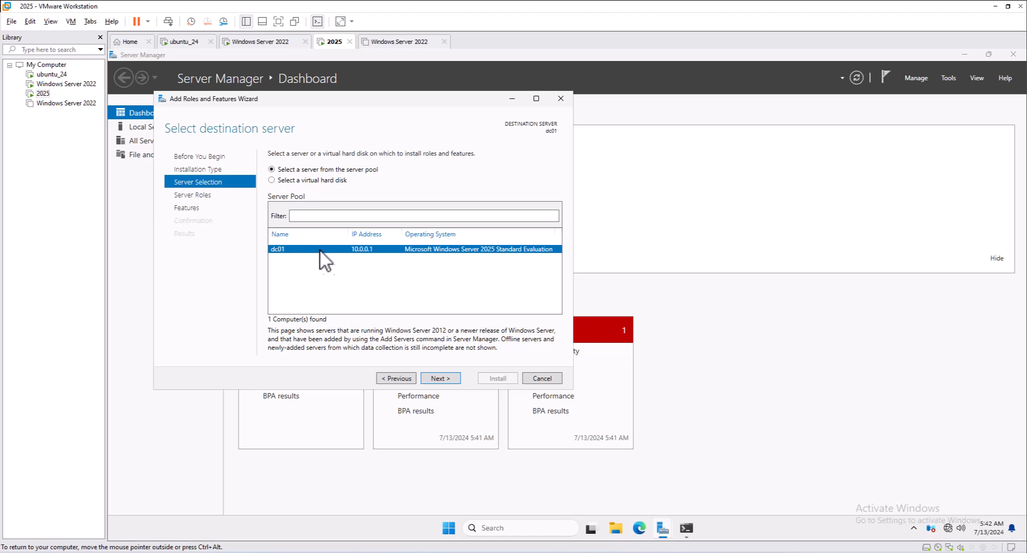
{"action": "left_click", "coordinate": [439, 378]}
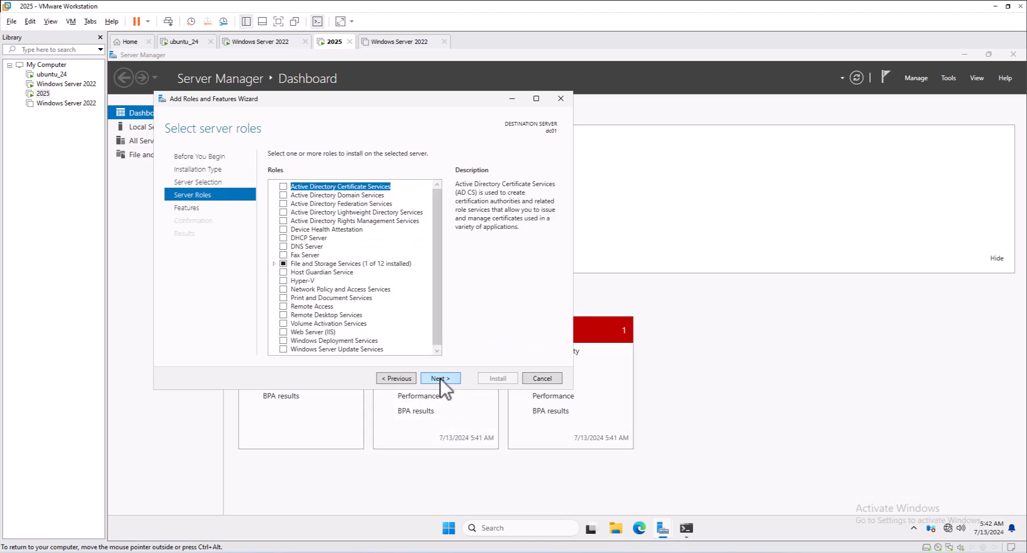
Select the Active Directory Domain Services and DNS Server roles, adding their required features
{"action": "left_click", "coordinate": [283, 195]}
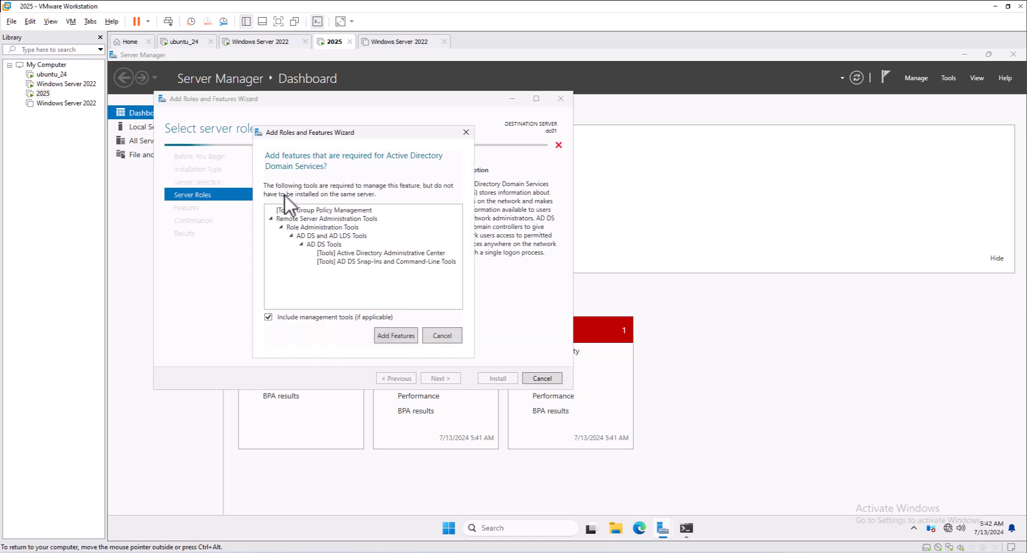
{"action": "left_click", "coordinate": [402, 337]}
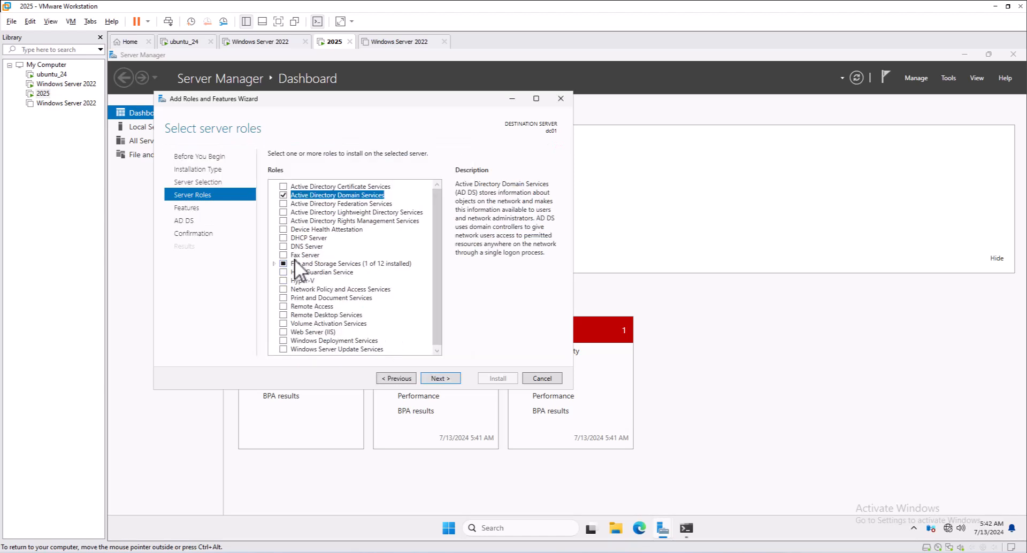
{"action": "left_click", "coordinate": [284, 247]}
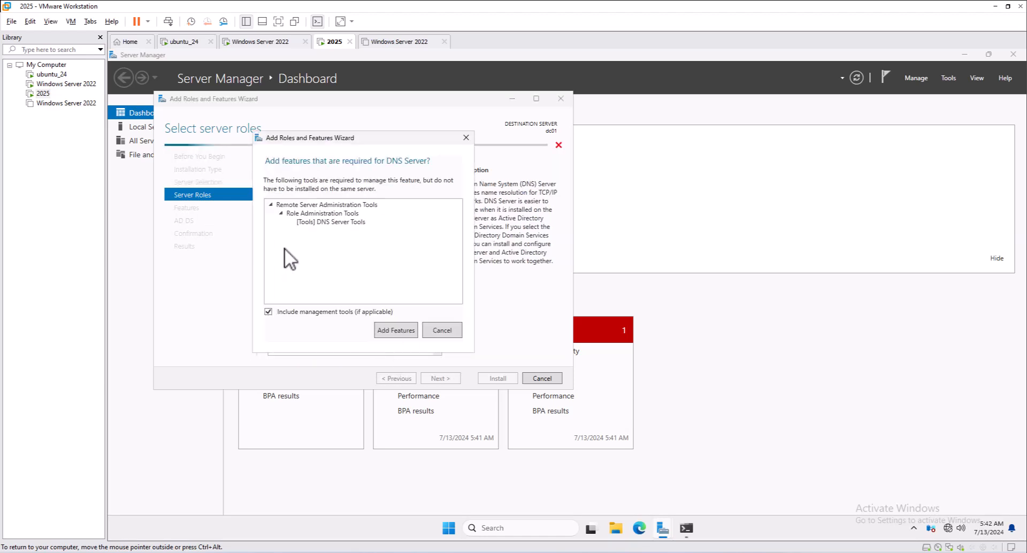
{"action": "left_click", "coordinate": [399, 334]}
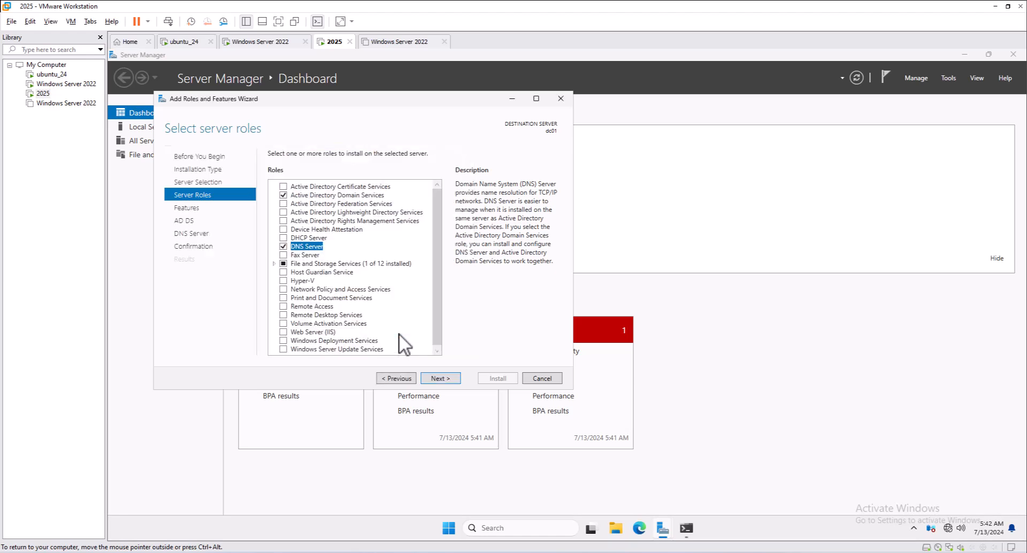
Skip extra features and pass the AD DS and DNS Server info pages to Confirmation
{"action": "left_click", "coordinate": [436, 379]}
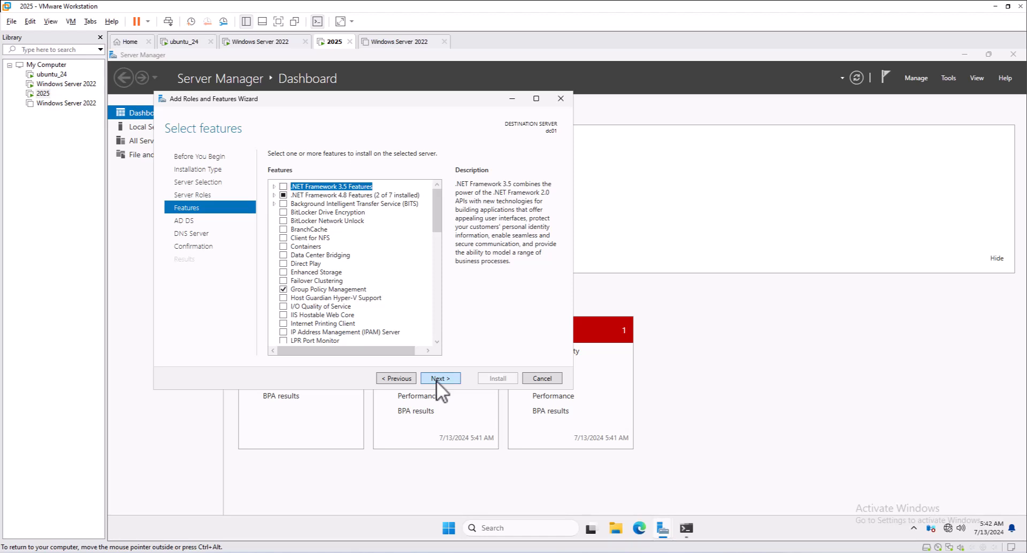
{"action": "left_click", "coordinate": [435, 379]}
{"action": "left_click", "coordinate": [436, 379]}
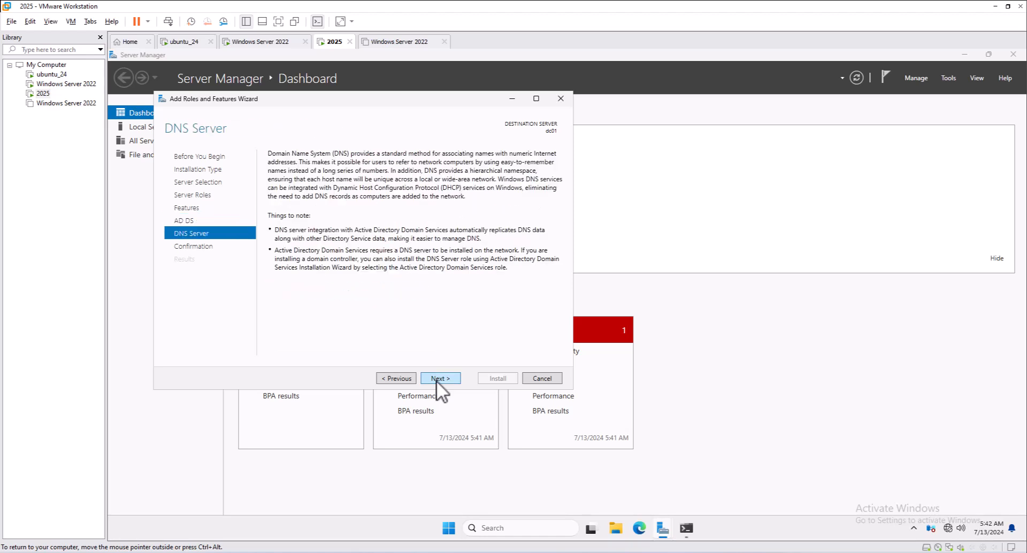
{"action": "left_click", "coordinate": [435, 378]}
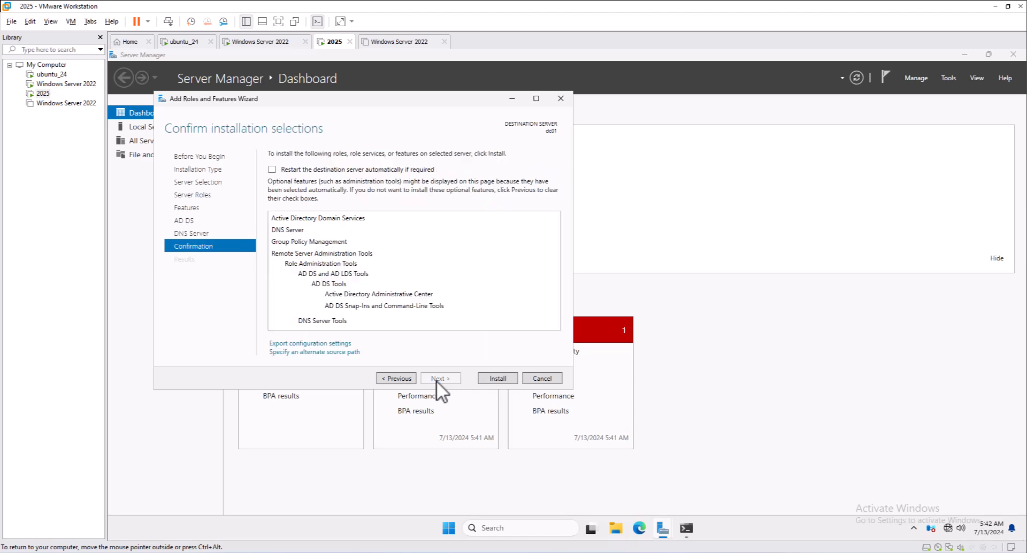
Enable automatic restart of dc01 if required and install AD DS and DNS Server
{"action": "left_click", "coordinate": [272, 169]}
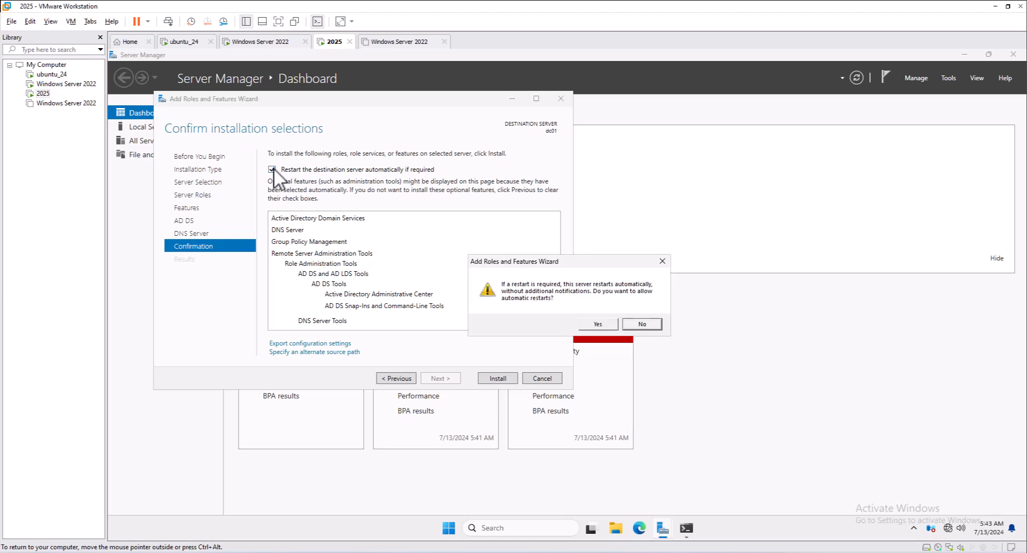
{"action": "left_click", "coordinate": [593, 325]}
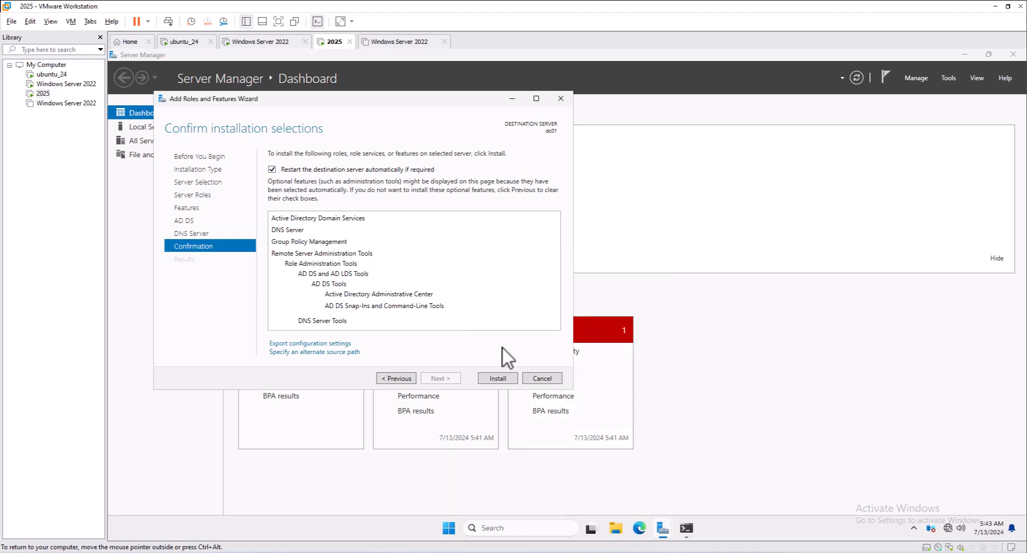
{"action": "left_click", "coordinate": [495, 378]}
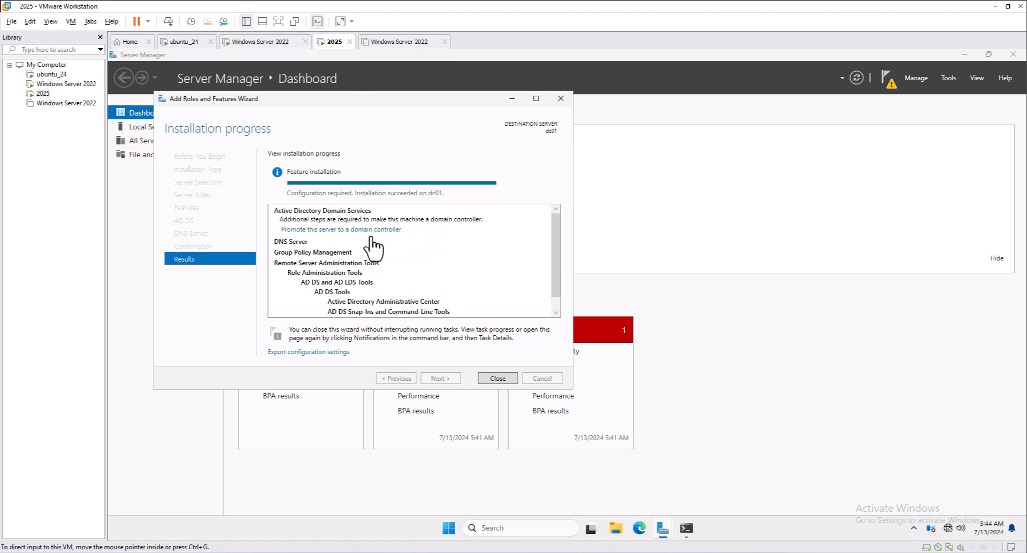
Promote dc01 to a domain controller in a new forest with root domain infoalias.local
{"action": "left_click", "coordinate": [339, 230]}
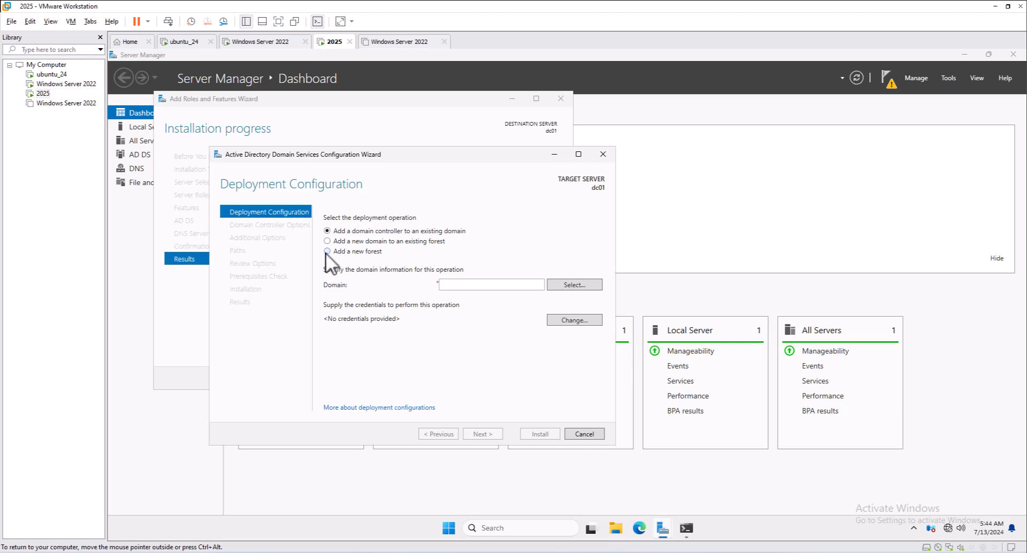
{"action": "left_click", "coordinate": [326, 252]}
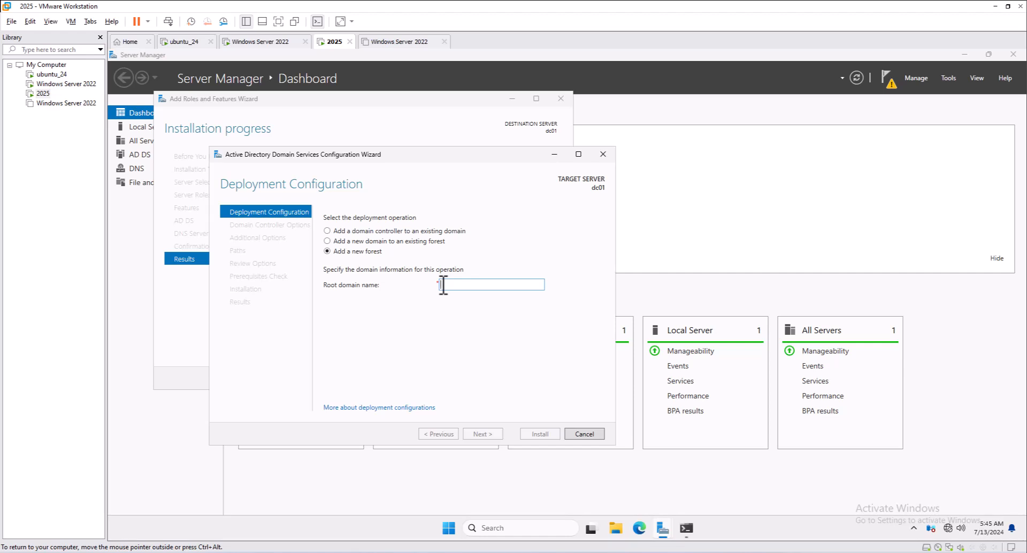
{"action": "type", "text": "infoalias.local"}
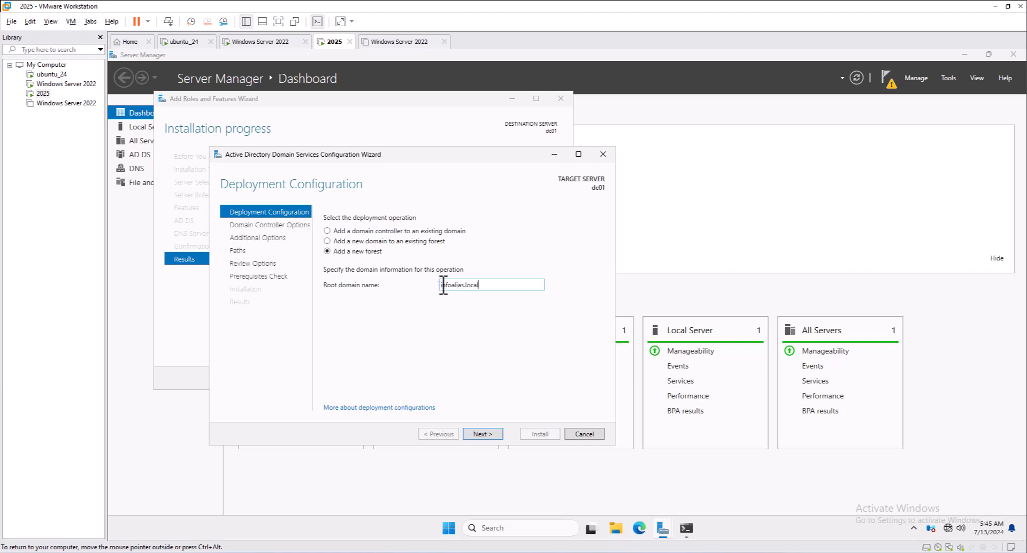
{"action": "left_click", "coordinate": [479, 434]}
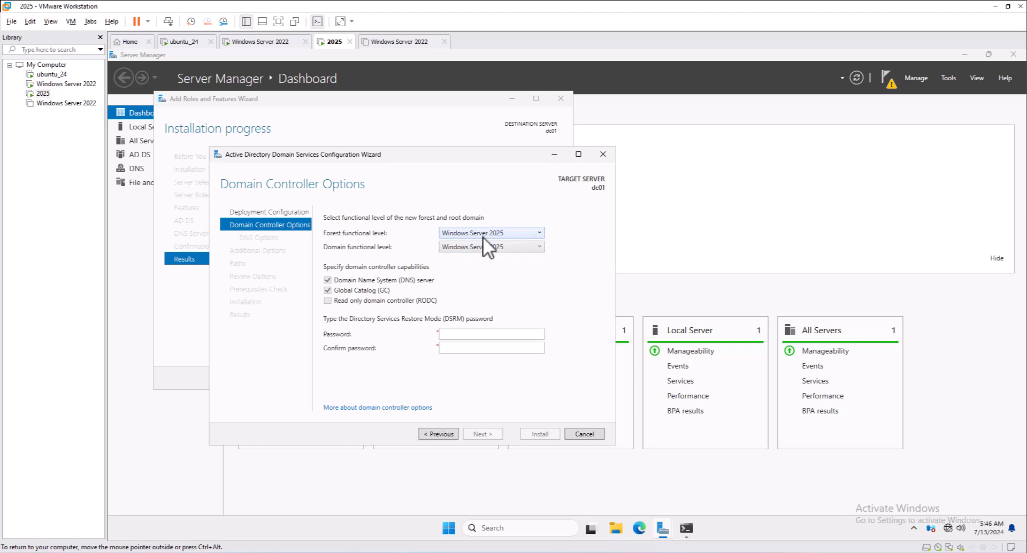
Keep both forest and domain functional levels at Windows Server 2025
{"action": "left_click", "coordinate": [492, 246]}
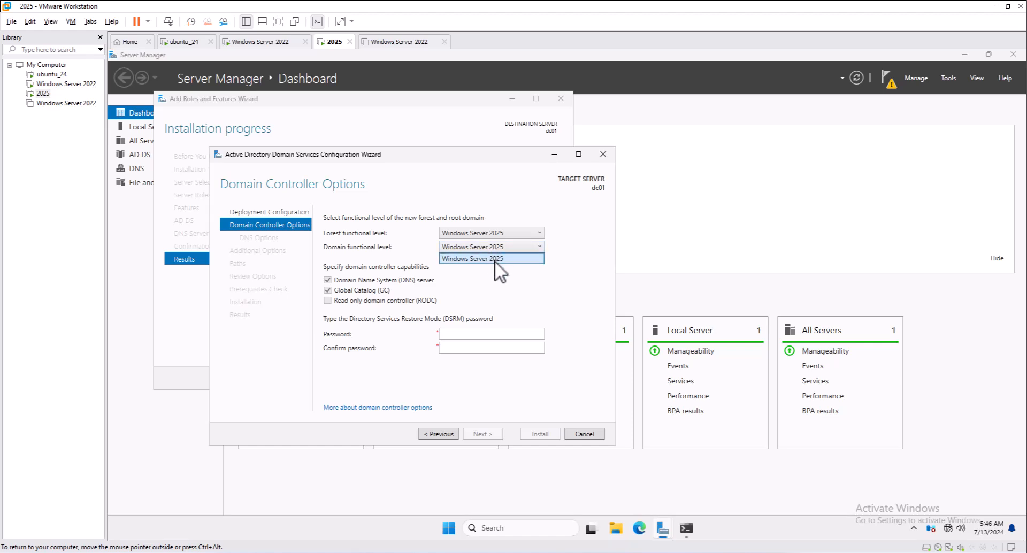
{"action": "left_click", "coordinate": [480, 233]}
{"action": "left_click", "coordinate": [481, 232]}
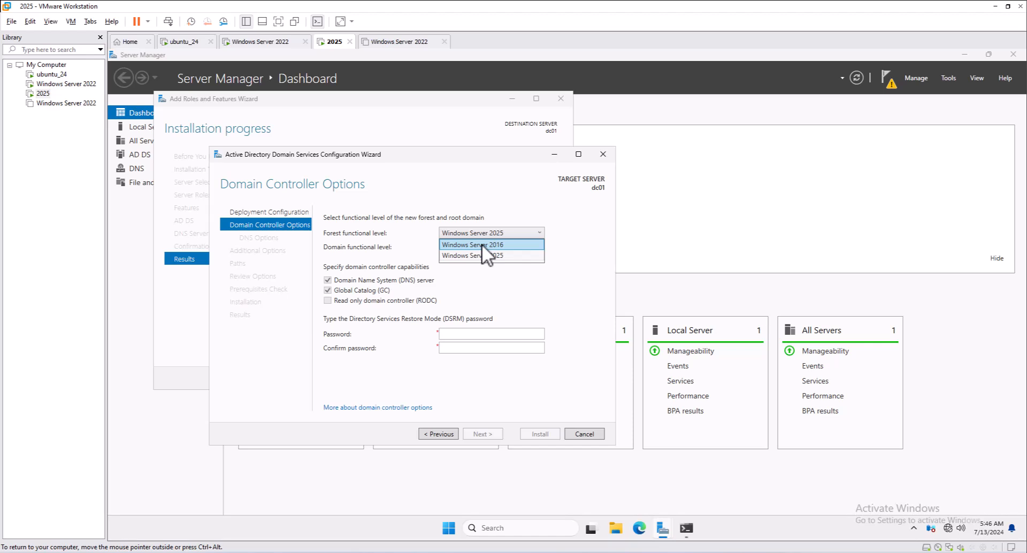
{"action": "left_click", "coordinate": [481, 244]}
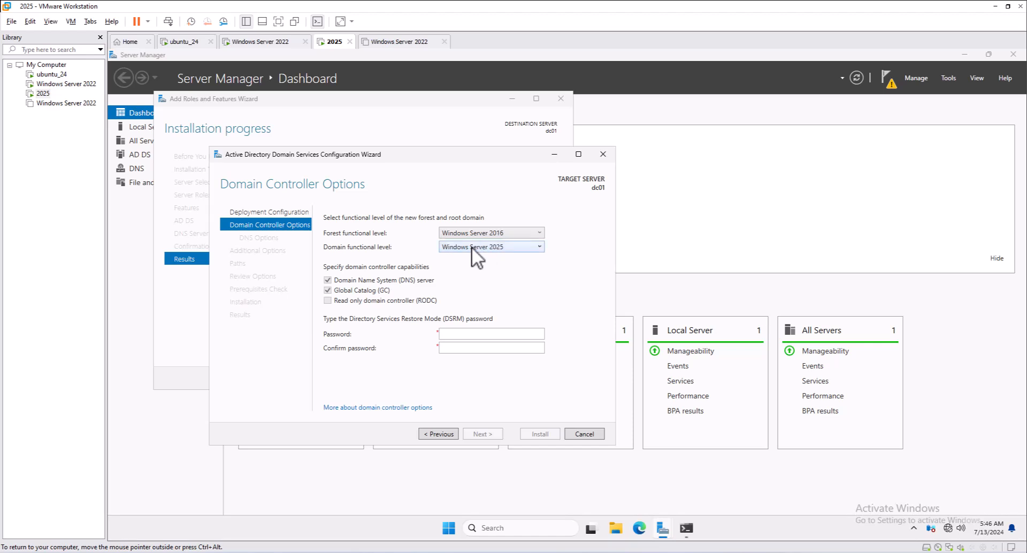
{"action": "left_click", "coordinate": [471, 246]}
{"action": "left_click", "coordinate": [474, 235]}
{"action": "left_click", "coordinate": [474, 235]}
{"action": "left_click", "coordinate": [476, 256]}
Enter and confirm the DSRM password, then continue to DNS Options
{"action": "type", "text": "P@•••••"}
{"action": "key", "text": "Tab"}
{"action": "type", "text": "•••••••"}
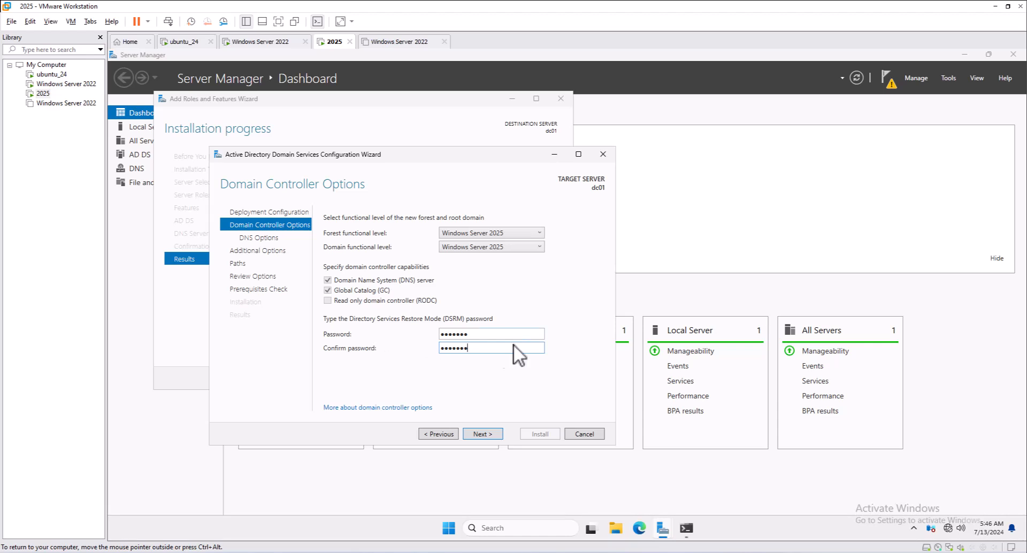
{"action": "left_click", "coordinate": [483, 434]}
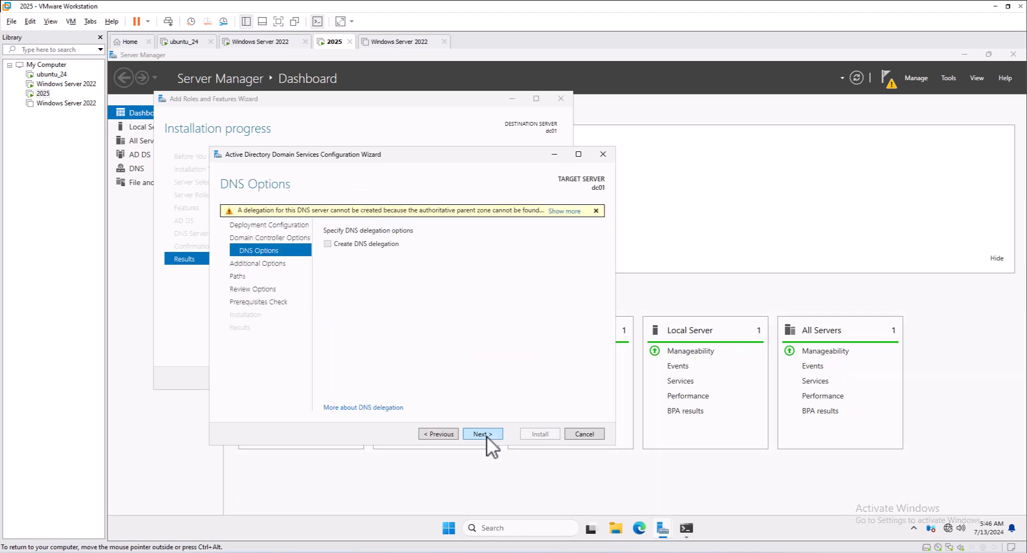
Accept NetBIOS name INFOALIAS and default AD DS paths, review options, and run the prerequisites check
{"action": "left_click", "coordinate": [486, 435]}
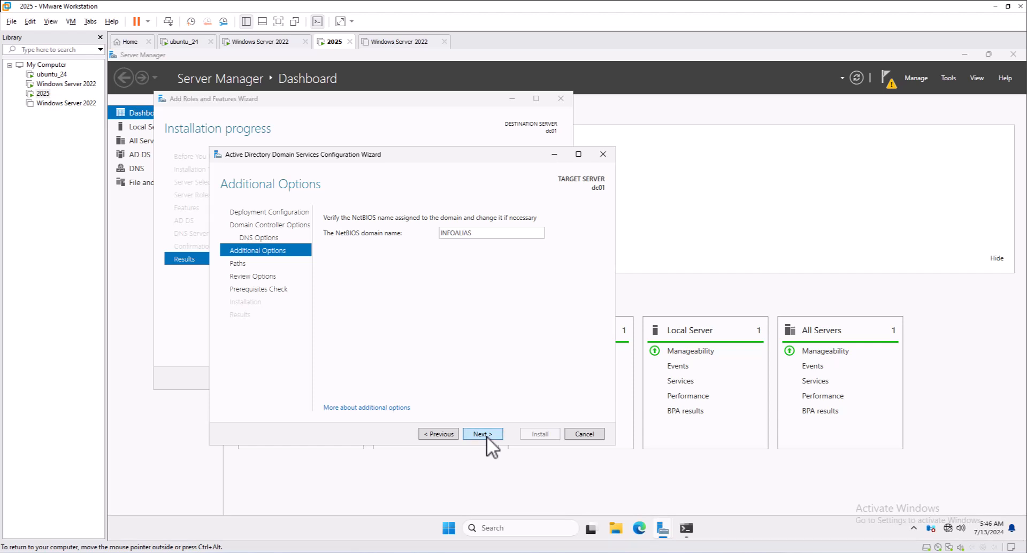
{"action": "left_click", "coordinate": [486, 433]}
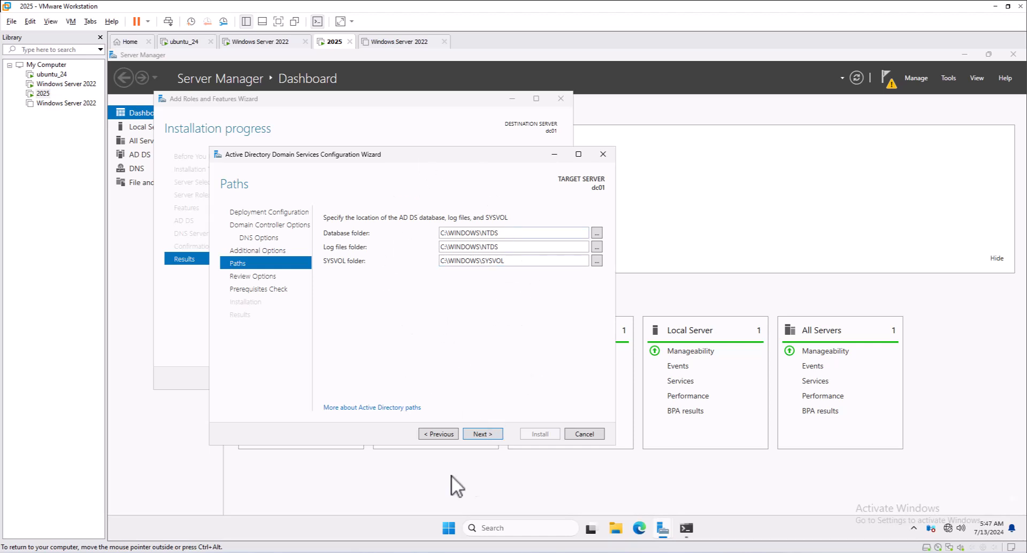
{"action": "left_click", "coordinate": [482, 433]}
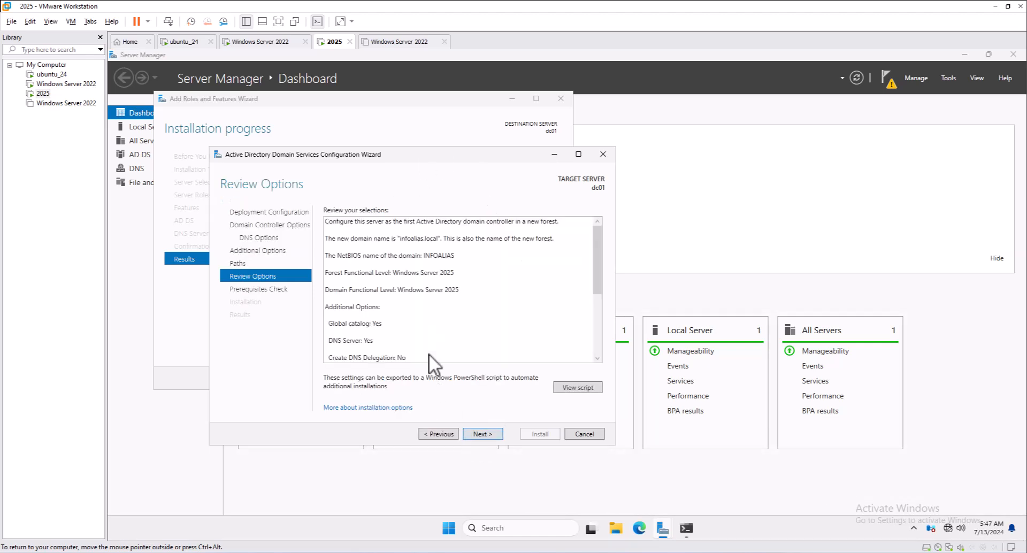
{"action": "scroll", "coordinate": [392, 296], "scroll_direction": "down", "scroll_amount": 2}
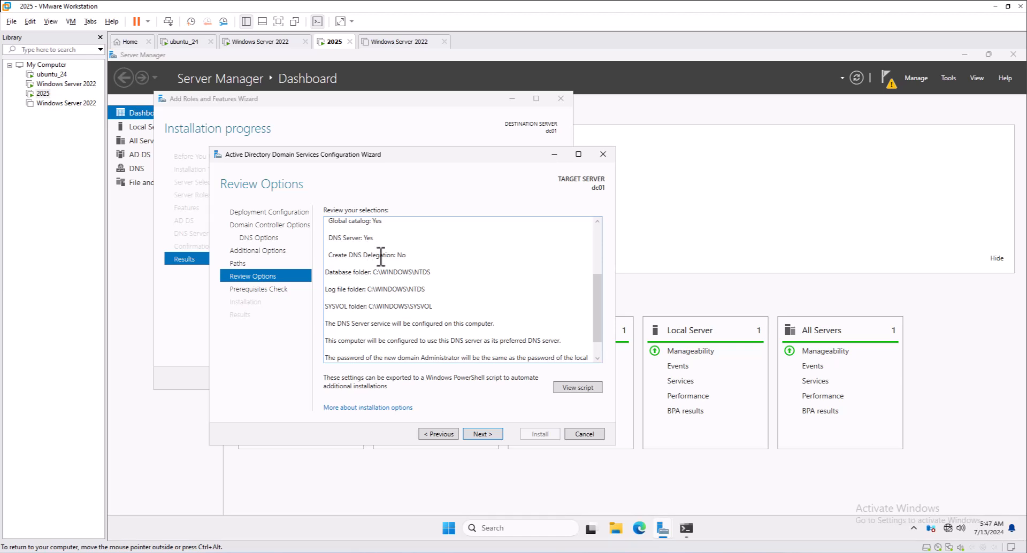
{"action": "left_click", "coordinate": [479, 434]}
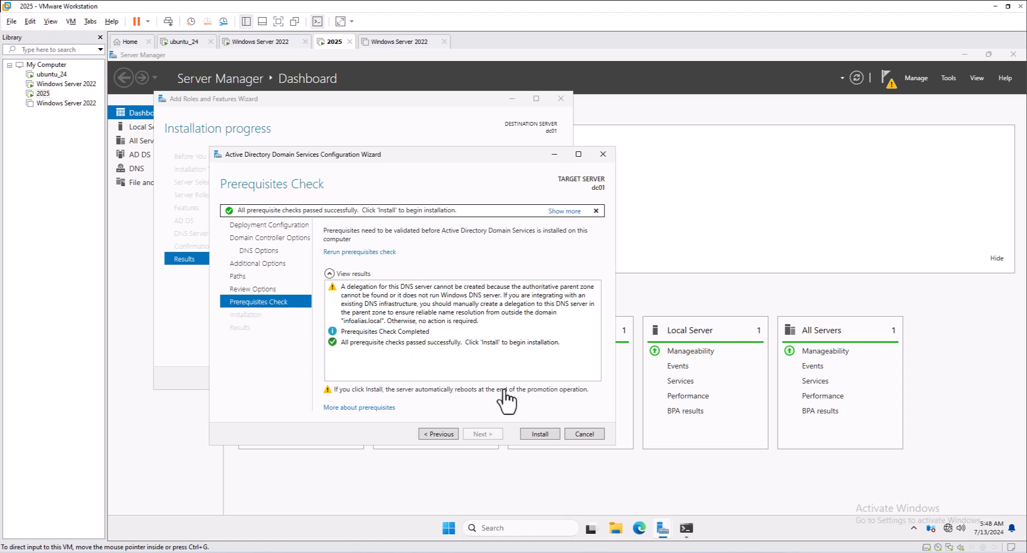
Install AD DS to promote dc01 to a domain controller
{"action": "left_click", "coordinate": [541, 435]}
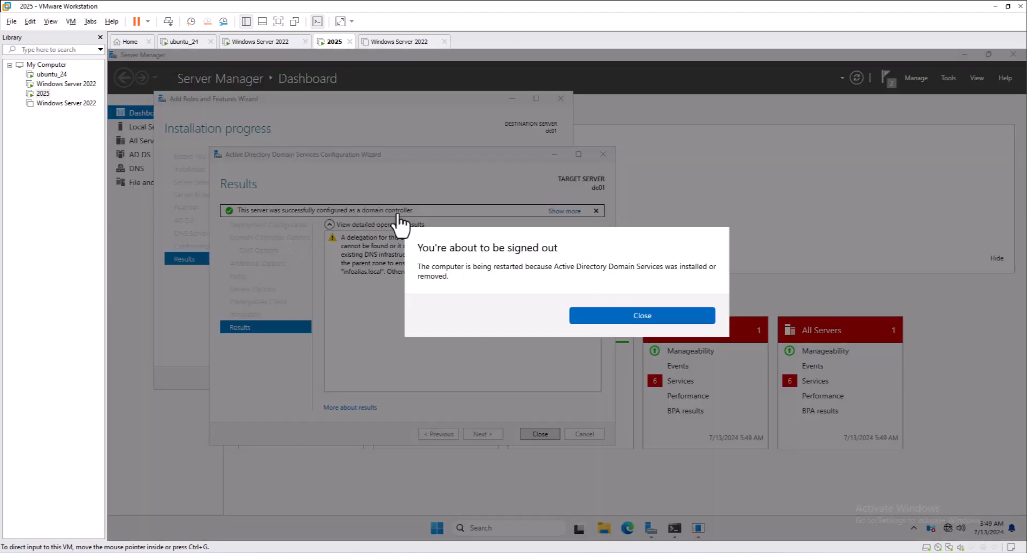
Dismiss the sign-out notice and close the AD DS and Add Roles wizards so dc01 reboots
{"action": "left_click", "coordinate": [615, 328]}
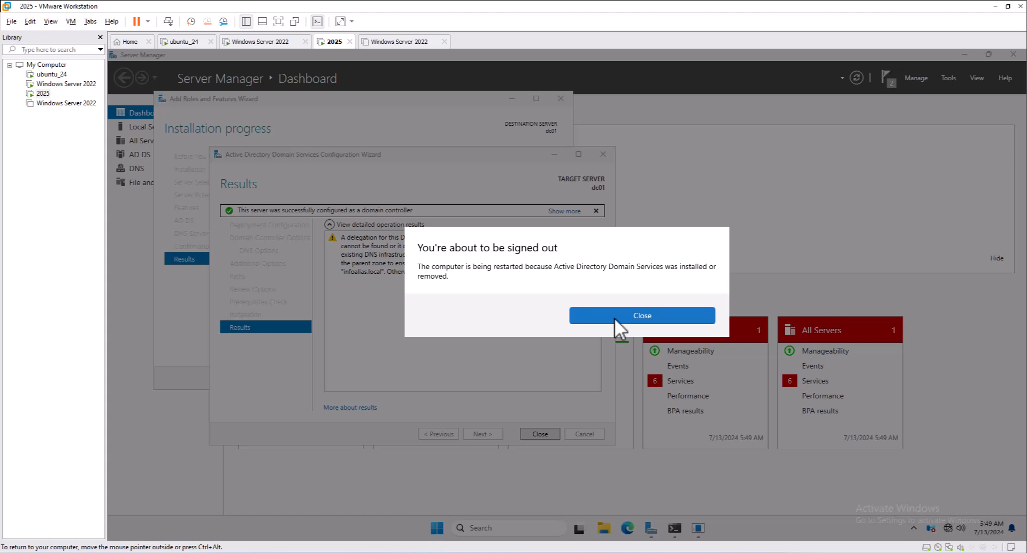
{"action": "left_click", "coordinate": [613, 319]}
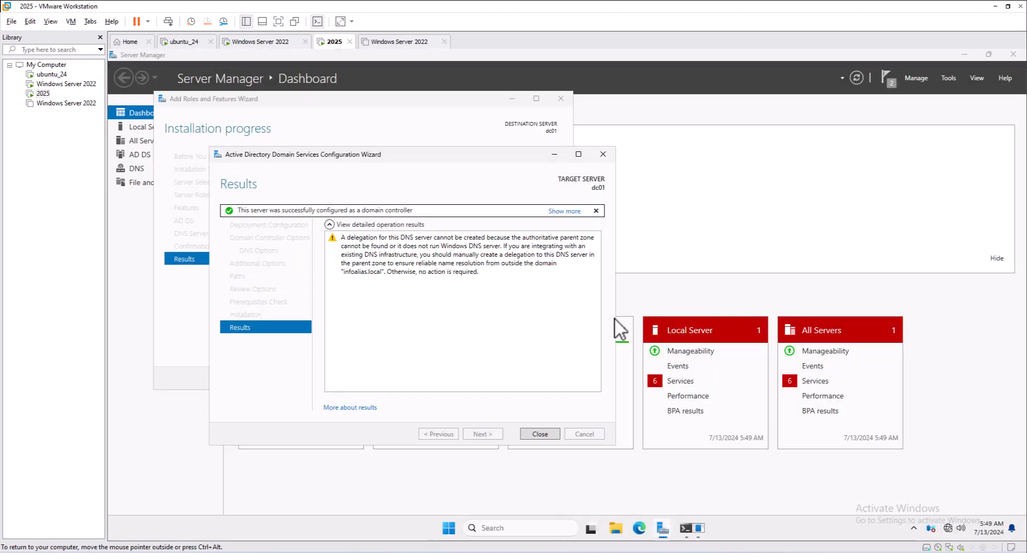
{"action": "left_click", "coordinate": [535, 432]}
{"action": "left_click", "coordinate": [501, 380]}
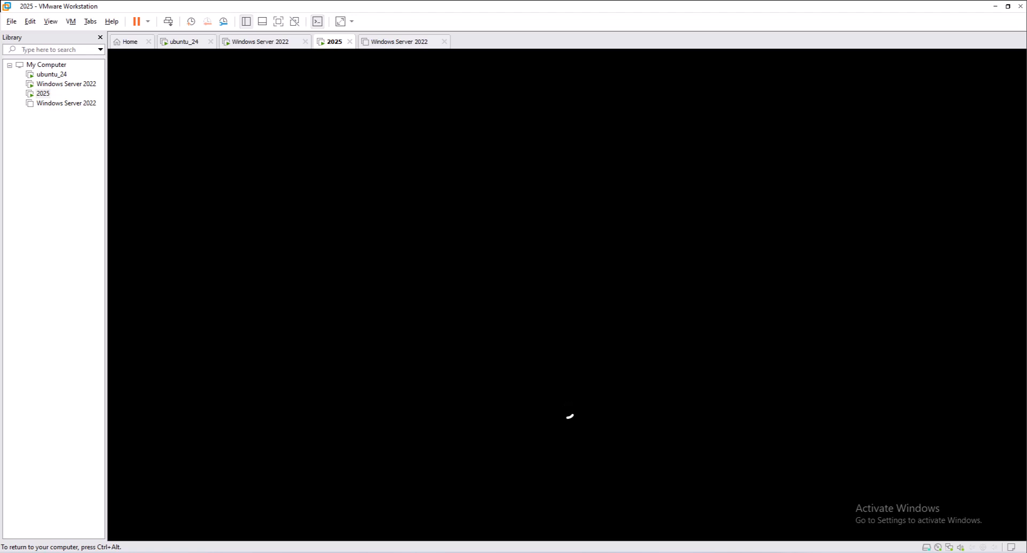
Unlock the rebooted VM with Ctrl+Alt+Insert and sign in as INFOALIAS\Administrator with the account password
{"action": "key", "text": "ctrl+alt"}
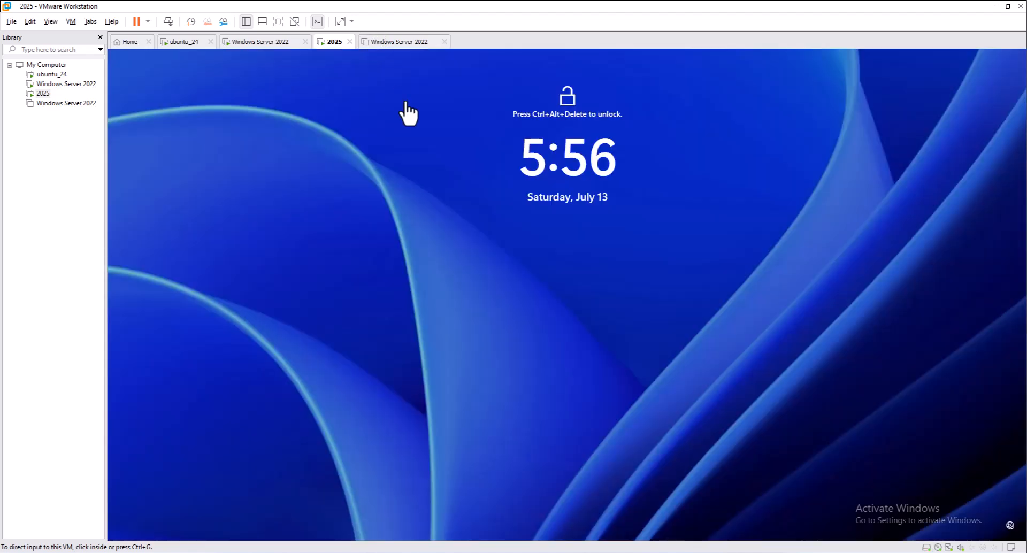
{"action": "left_click", "coordinate": [406, 102]}
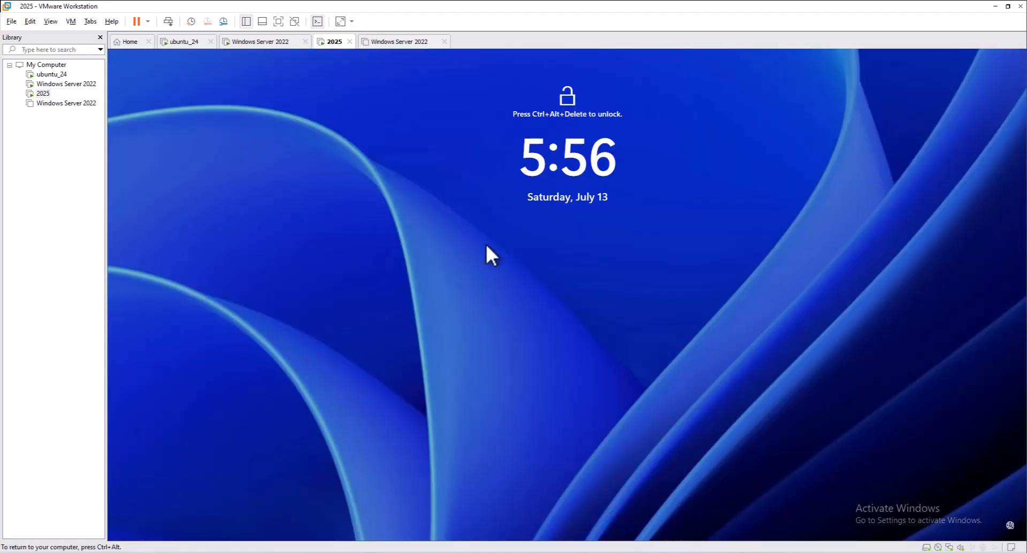
{"action": "key", "text": "ctrl+alt+Insert"}
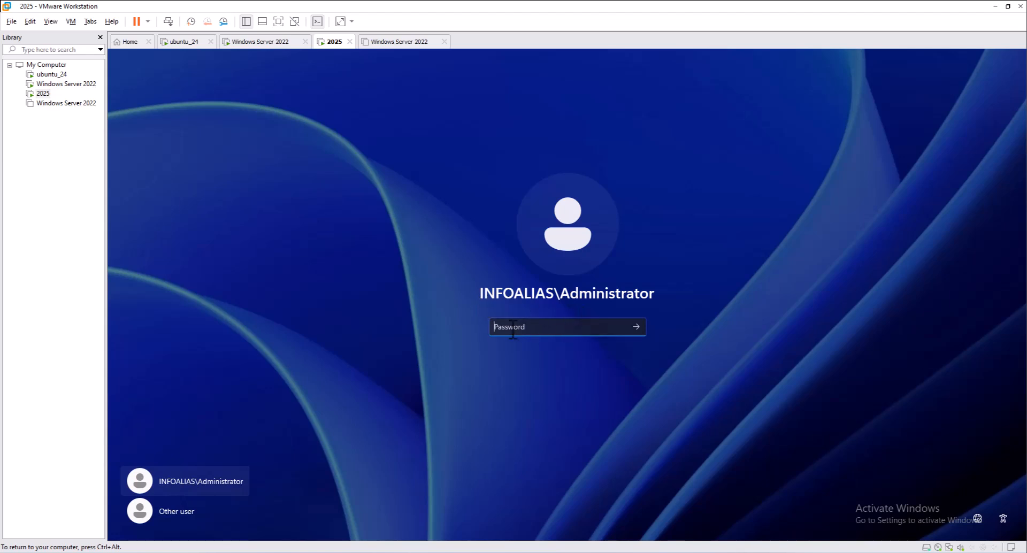
{"action": "type", "text": "•••••••"}
{"action": "key", "text": "Return"}
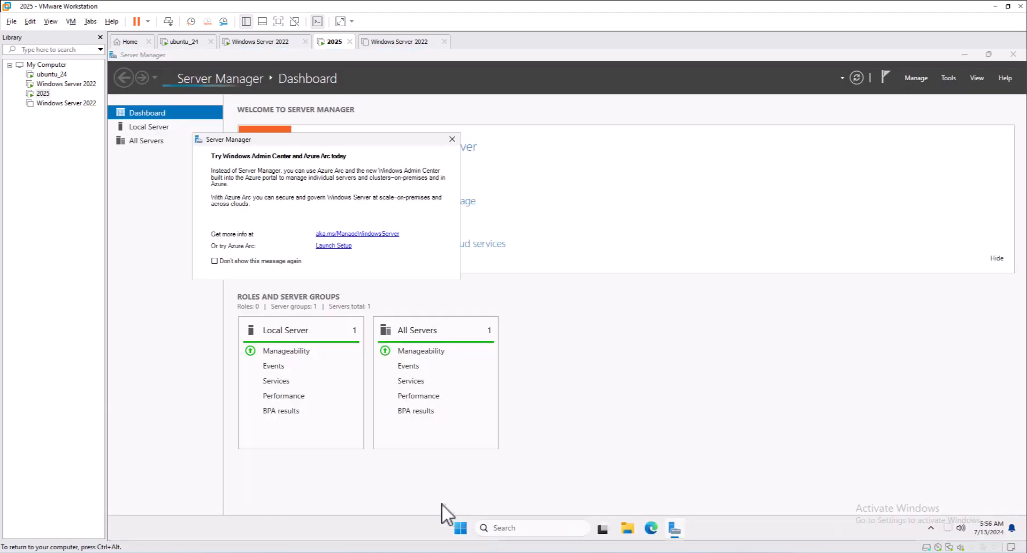
Search the Start menu for dsa.msc and run it to launch Active Directory Users and Computers
{"action": "left_click", "coordinate": [460, 528]}
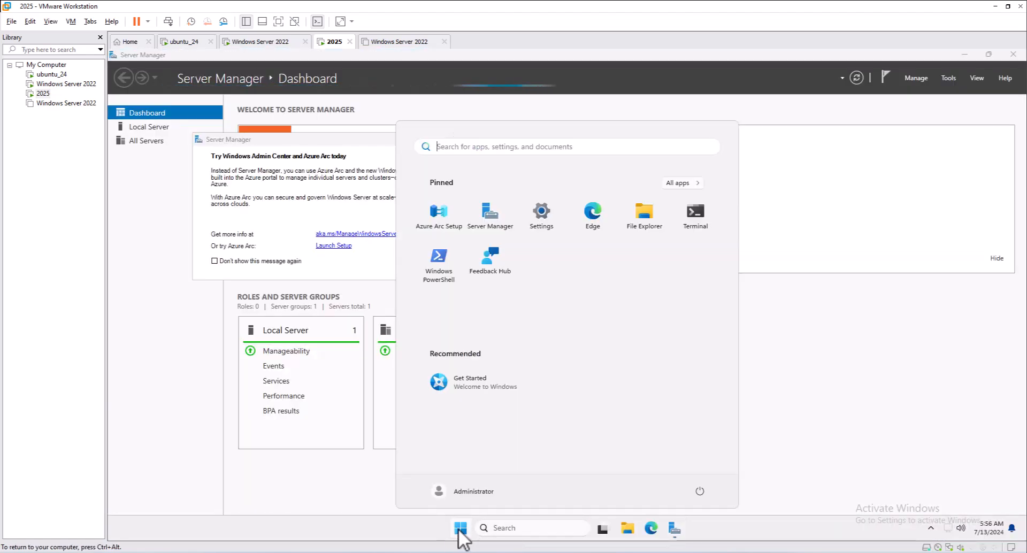
{"action": "left_click", "coordinate": [498, 528]}
{"action": "type", "text": "dsa"}
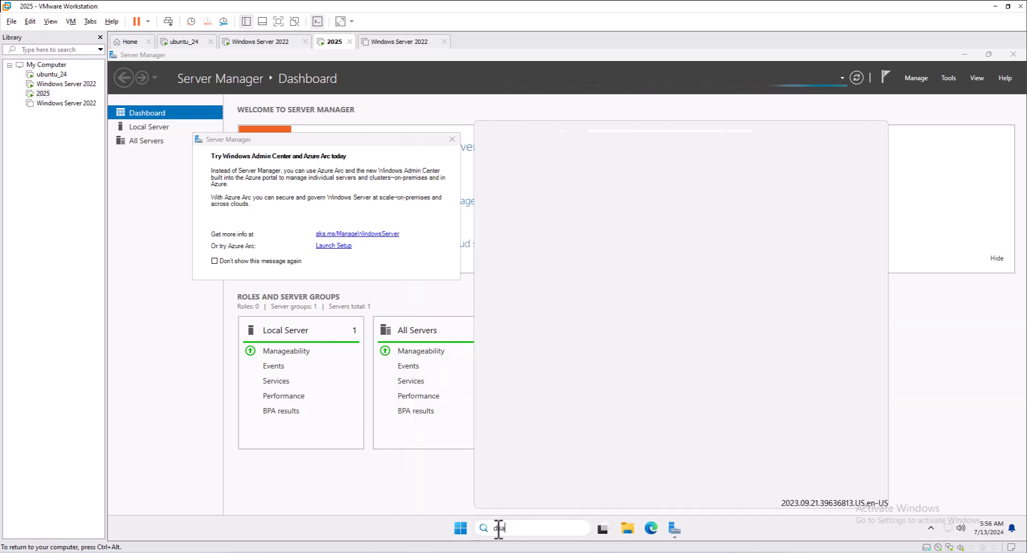
{"action": "type", "text": ".msc"}
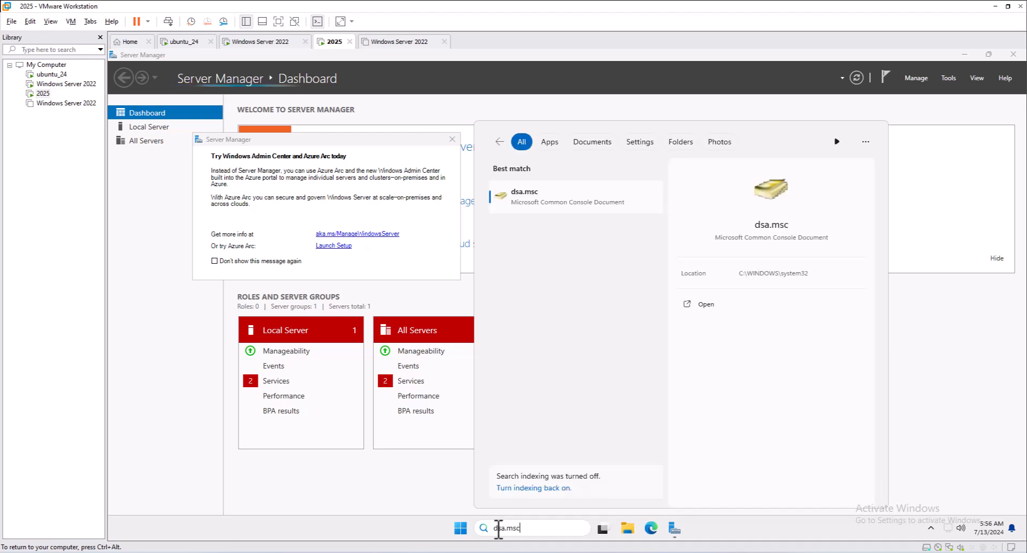
{"action": "key", "text": "Return"}
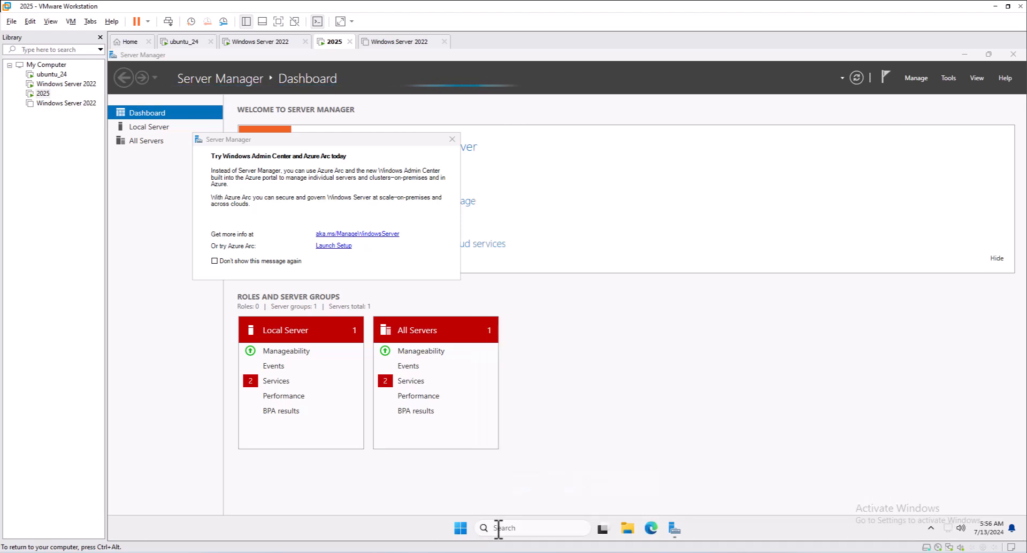
Minimize Server Manager, expand infoalias.local, and display the Users container's default groups and Guest account
{"action": "left_click", "coordinate": [964, 54]}
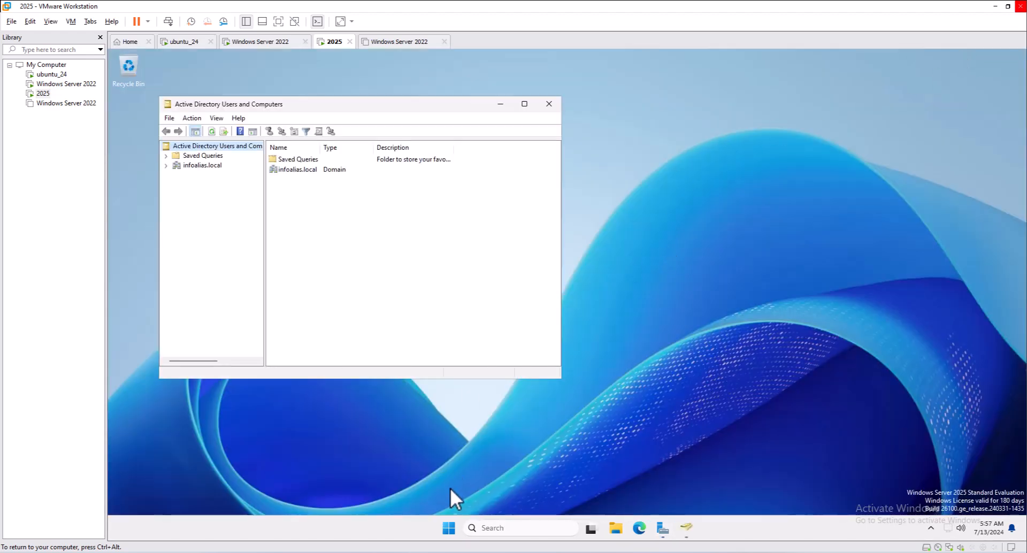
{"action": "left_click", "coordinate": [194, 165]}
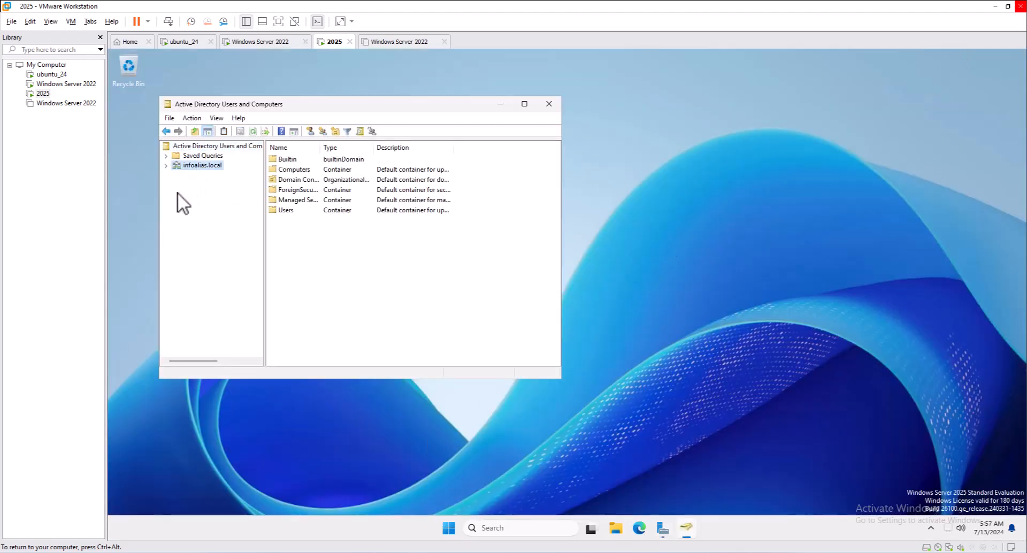
{"action": "left_click", "coordinate": [166, 166]}
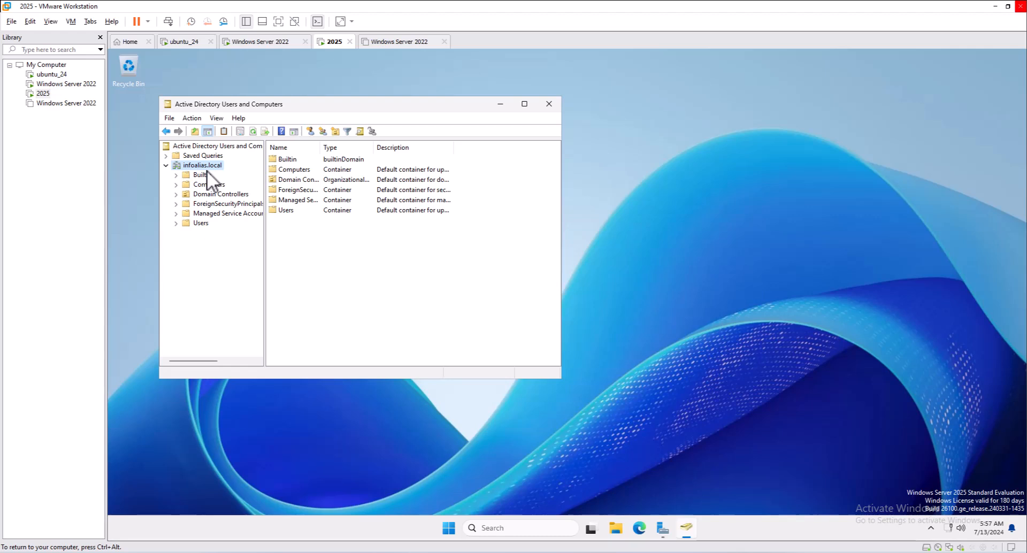
{"action": "left_click", "coordinate": [200, 223]}
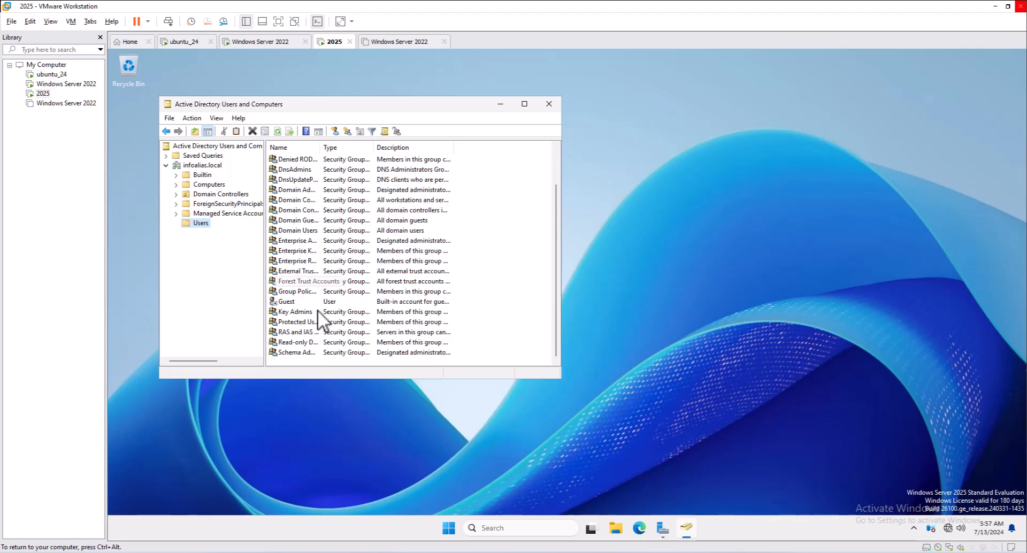